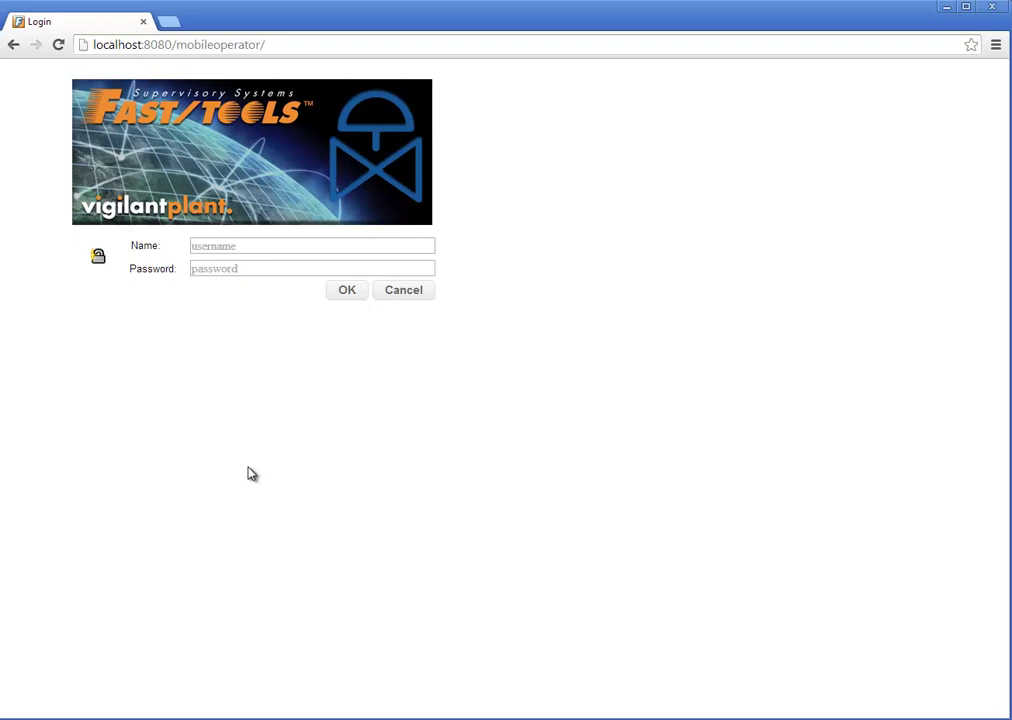
Log in to the Mobile Operator with the user name 'Mobile'.
click(221, 247)
text(Mobile)
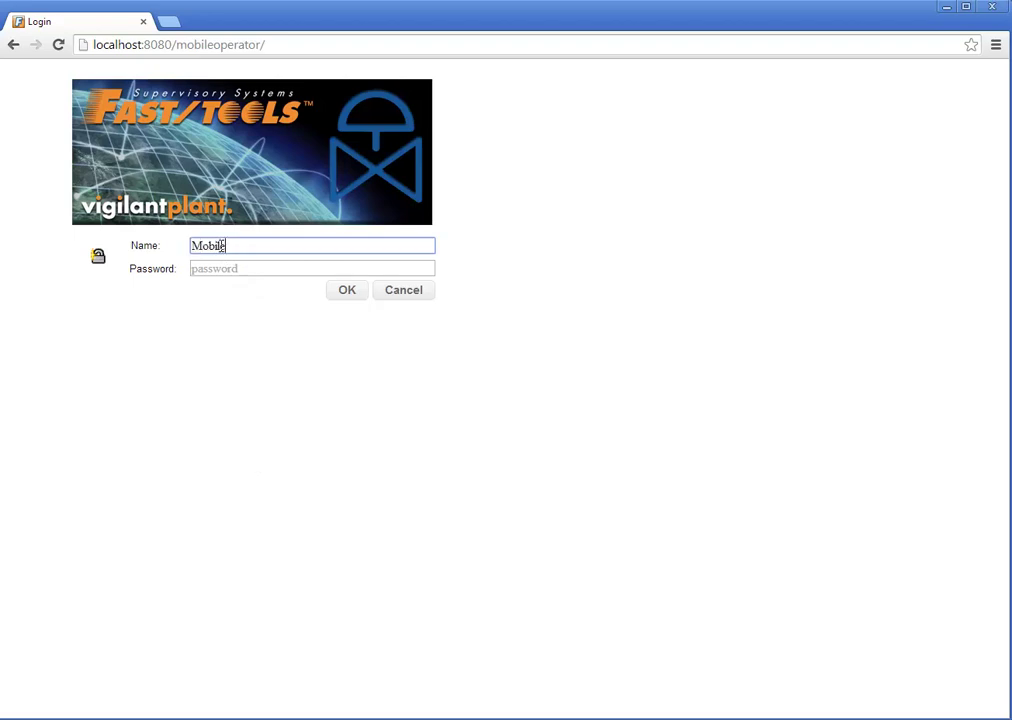
click(354, 297)
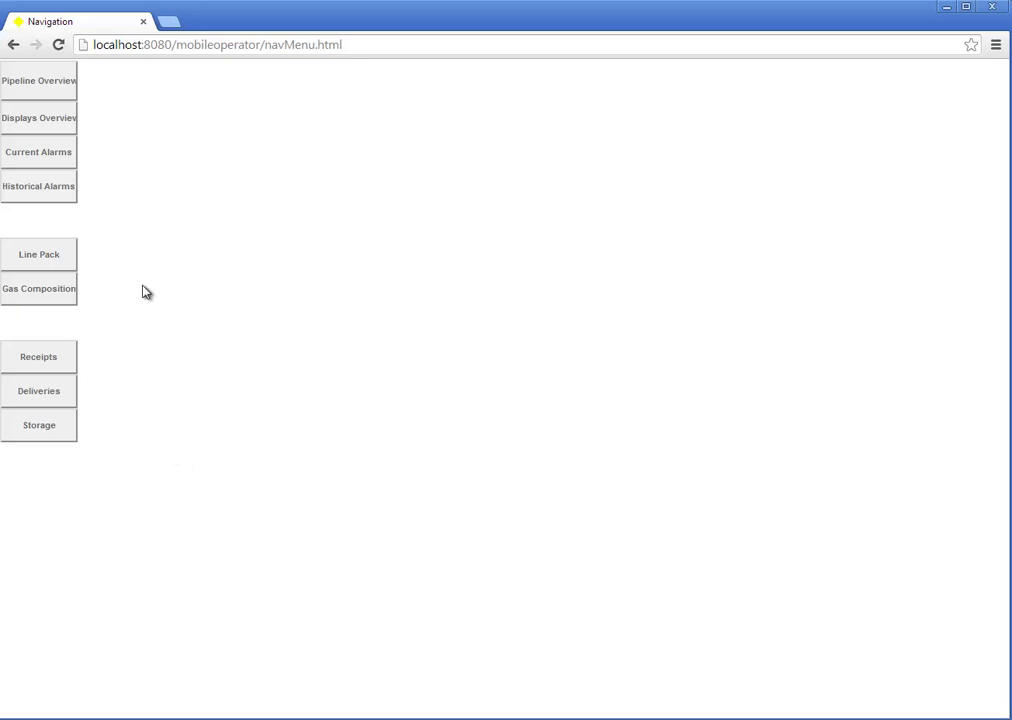
click(57, 90)
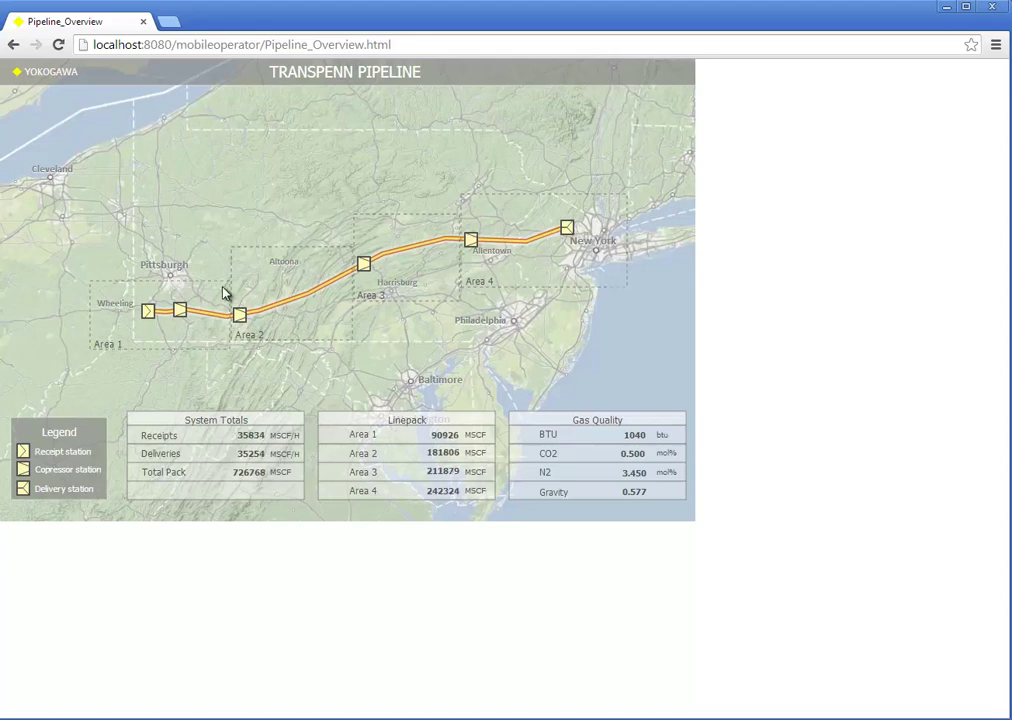
click(148, 323)
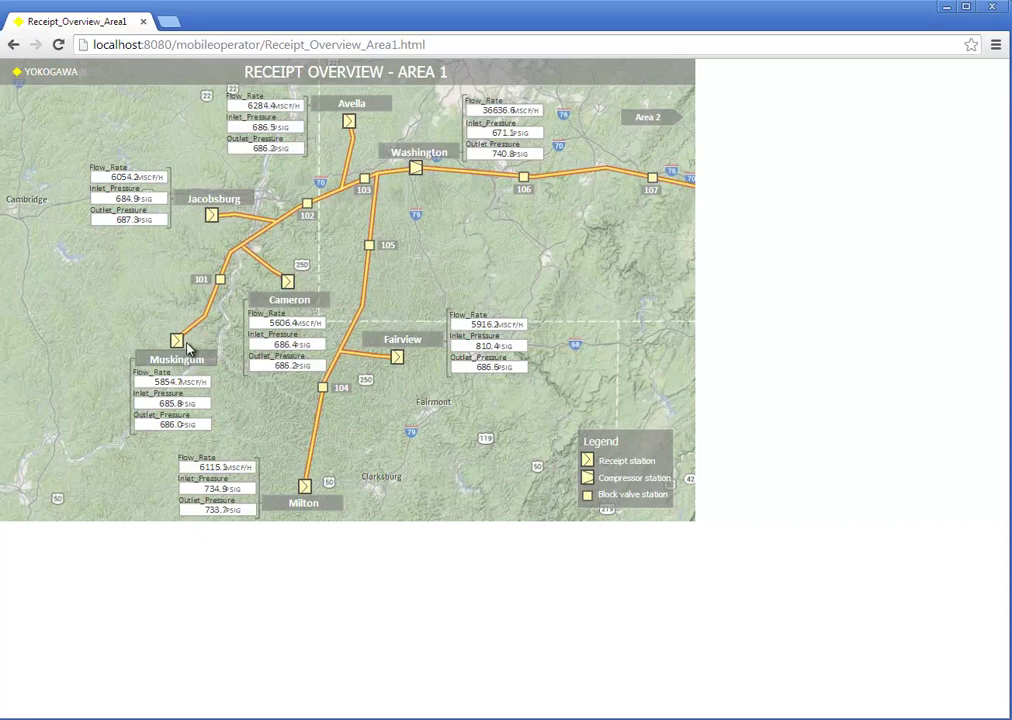
click(15, 47)
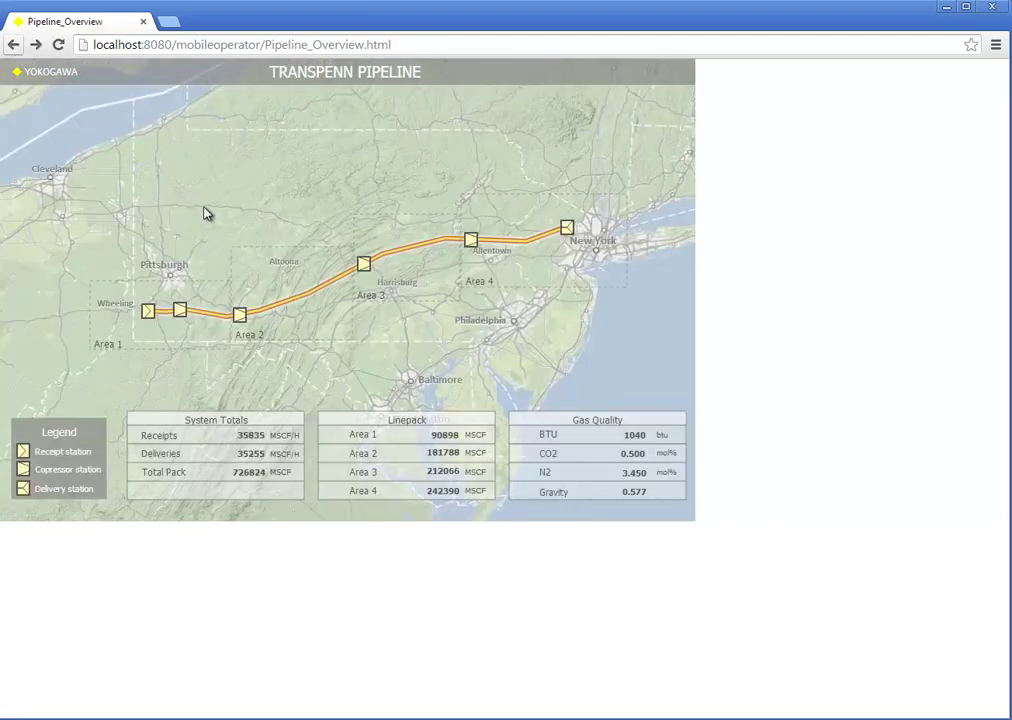
click(300, 314)
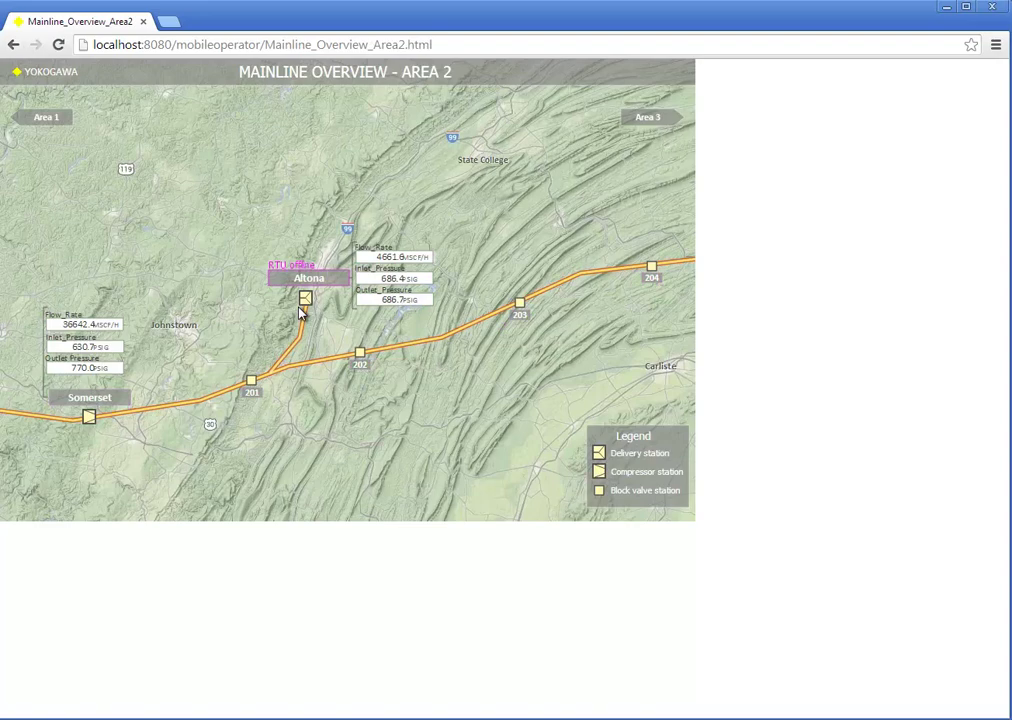
click(14, 50)
click(14, 47)
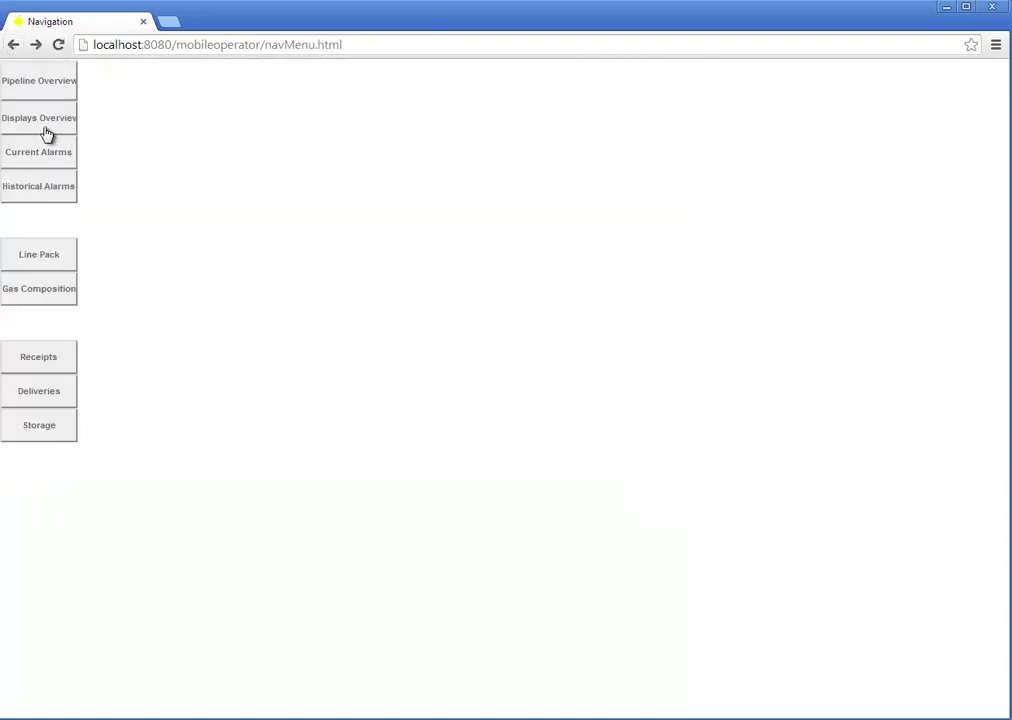
Glance at the Displays Overview map, then open the Current Alarm Overview of 65 alarms.
click(46, 128)
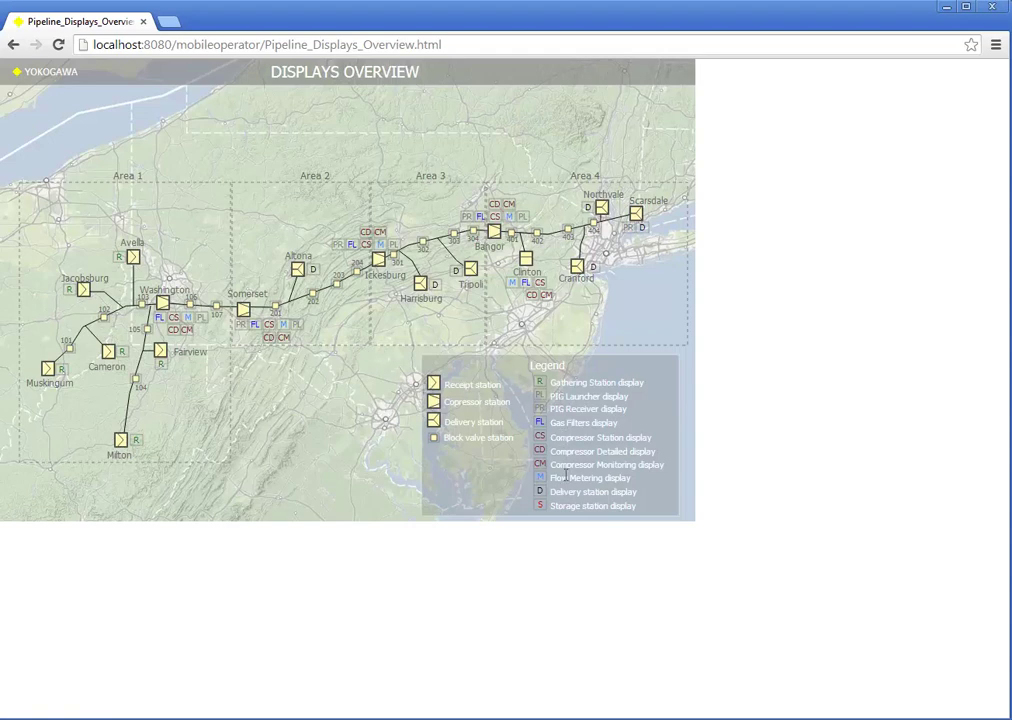
click(12, 44)
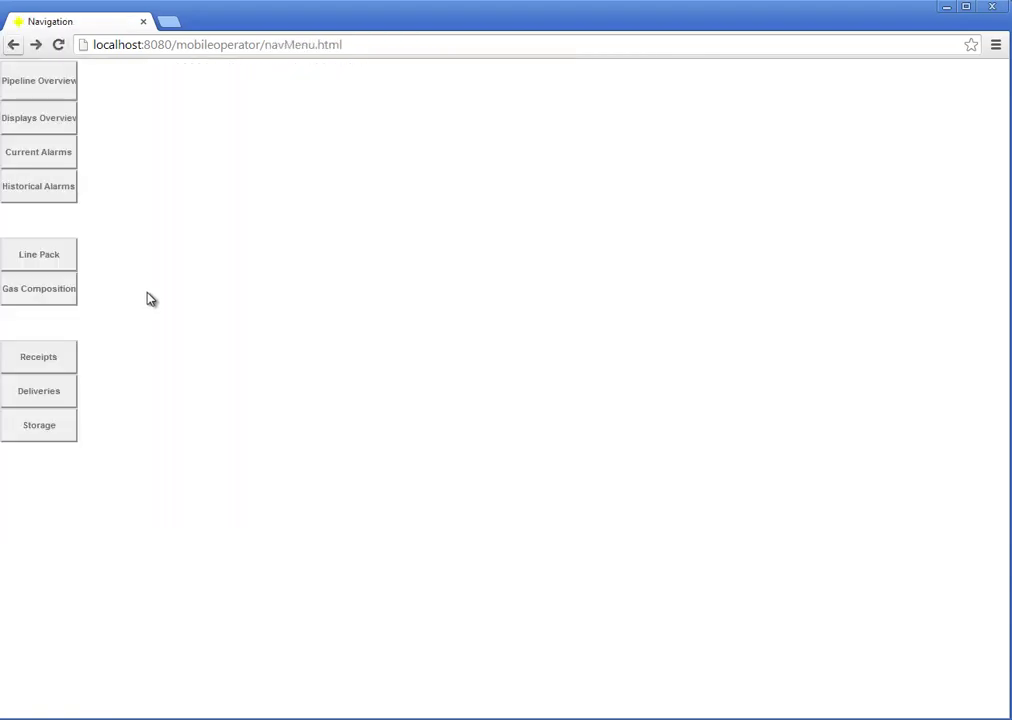
click(60, 160)
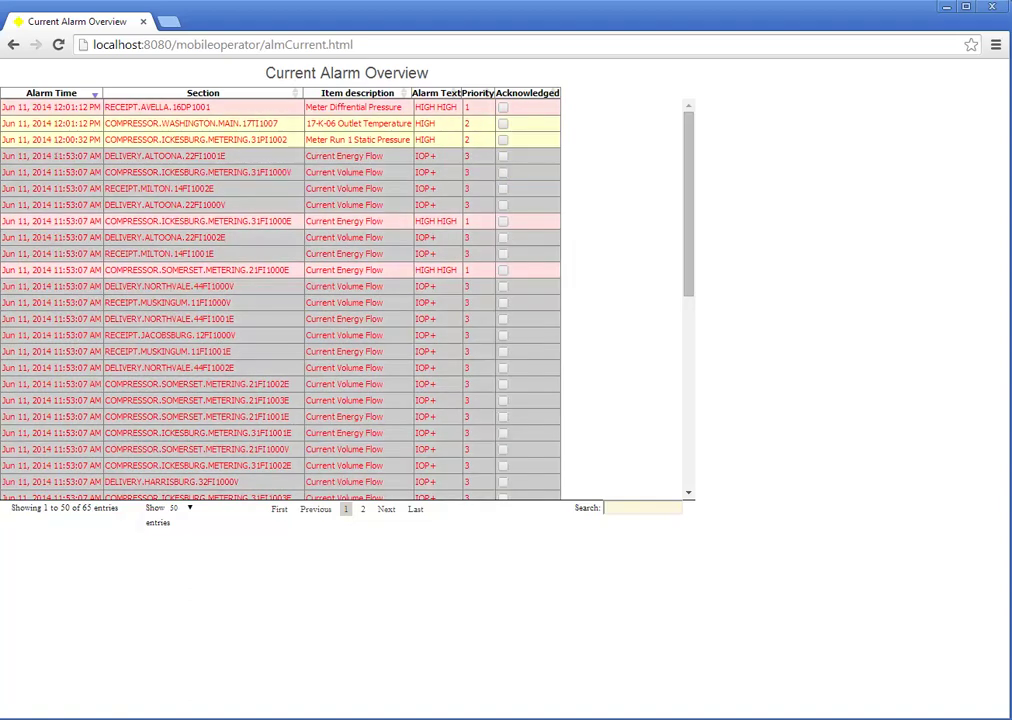
Show the Historical Alarm Overview sorted newest-first by Alarm Time, ready to search.
click(14, 46)
click(48, 190)
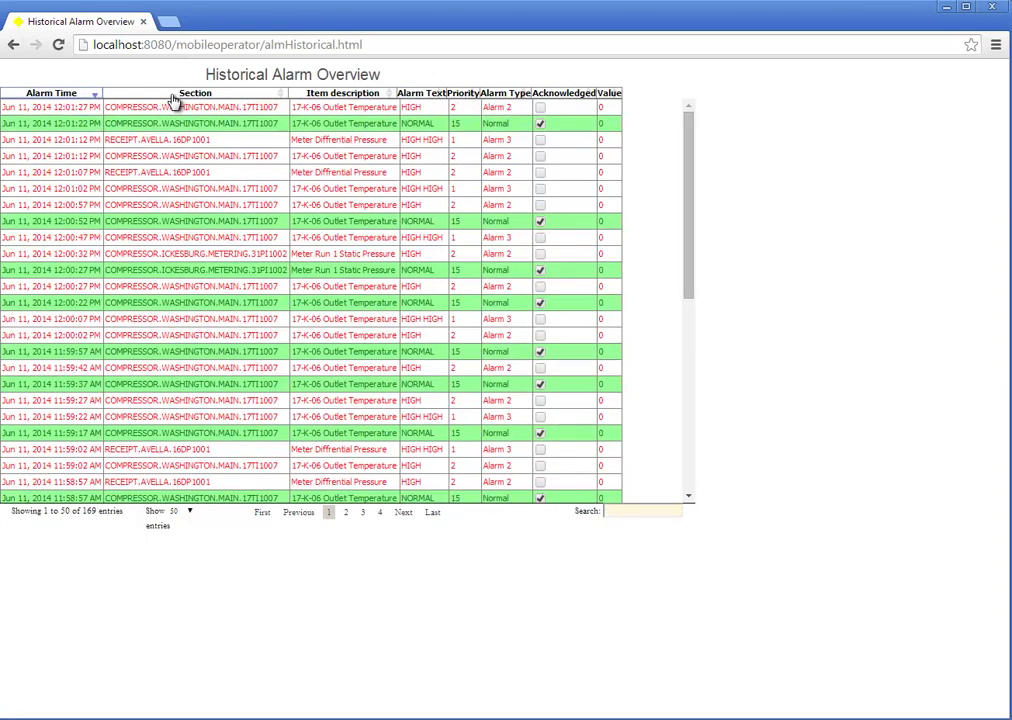
click(95, 96)
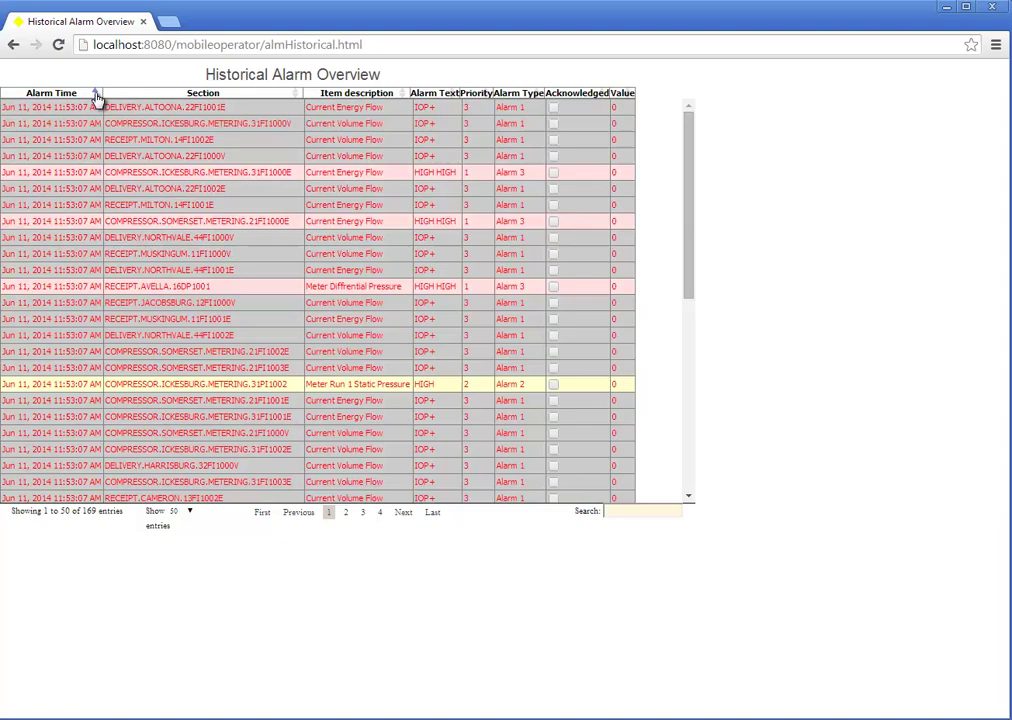
click(95, 96)
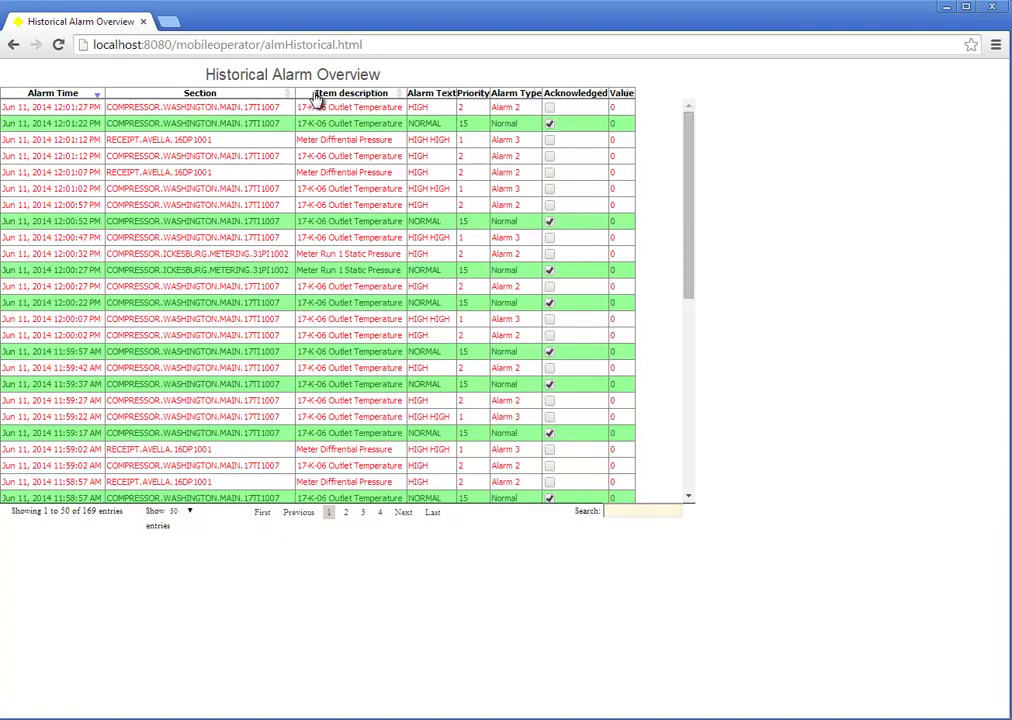
drag(690, 197, 650, 108)
click(615, 513)
Search the historical alarms for 'Compressor high', leaving 56 matching entries.
text(Compte)
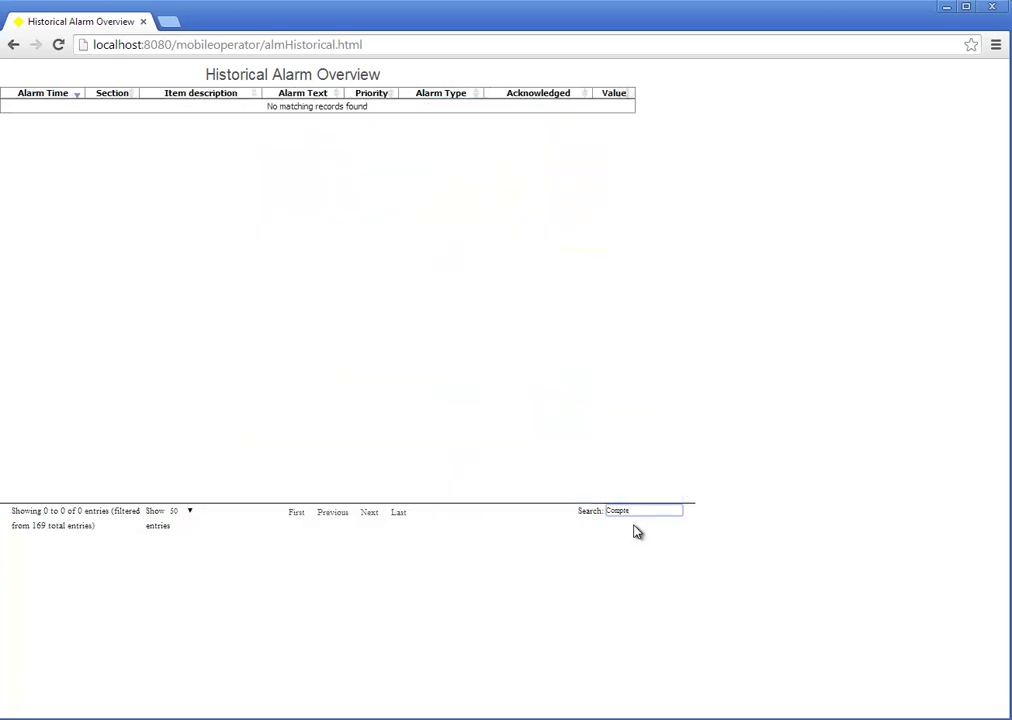
key(BackSpace)
key(BackSpace)
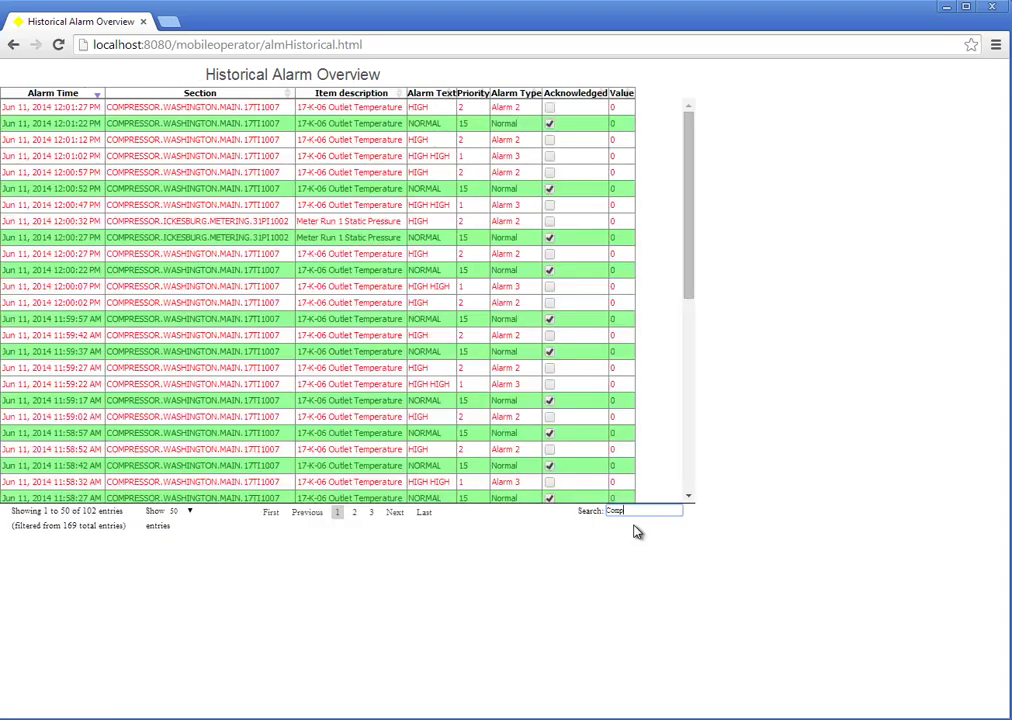
text(ressor)
text(high)
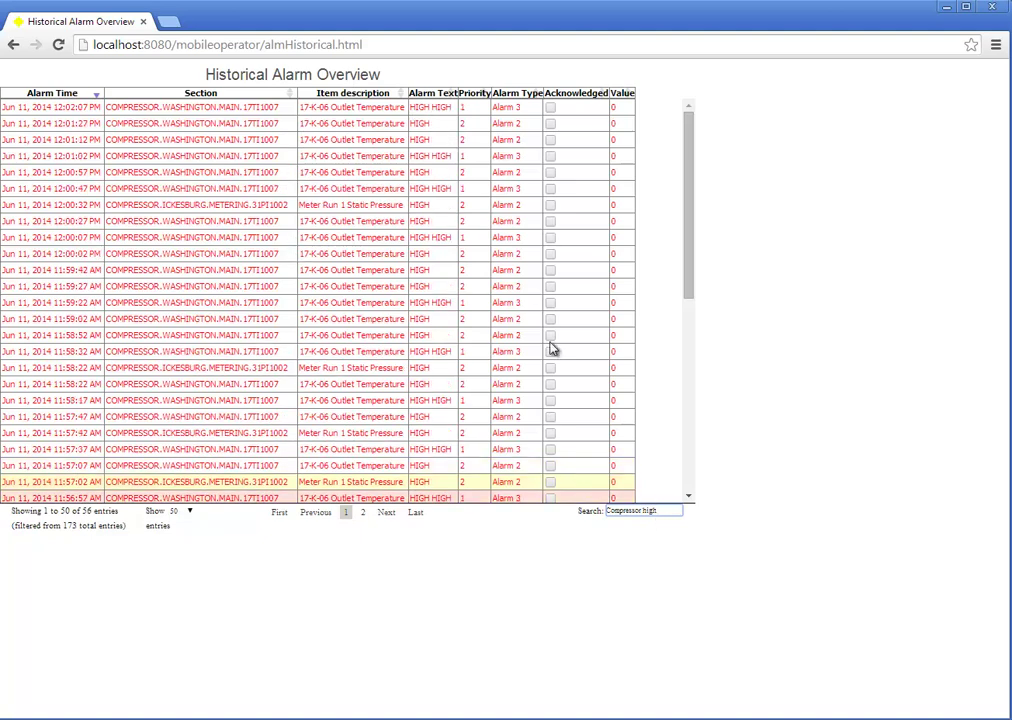
Check the Line Pack overview, then show Current Gas Composition Data for all four areas.
click(15, 46)
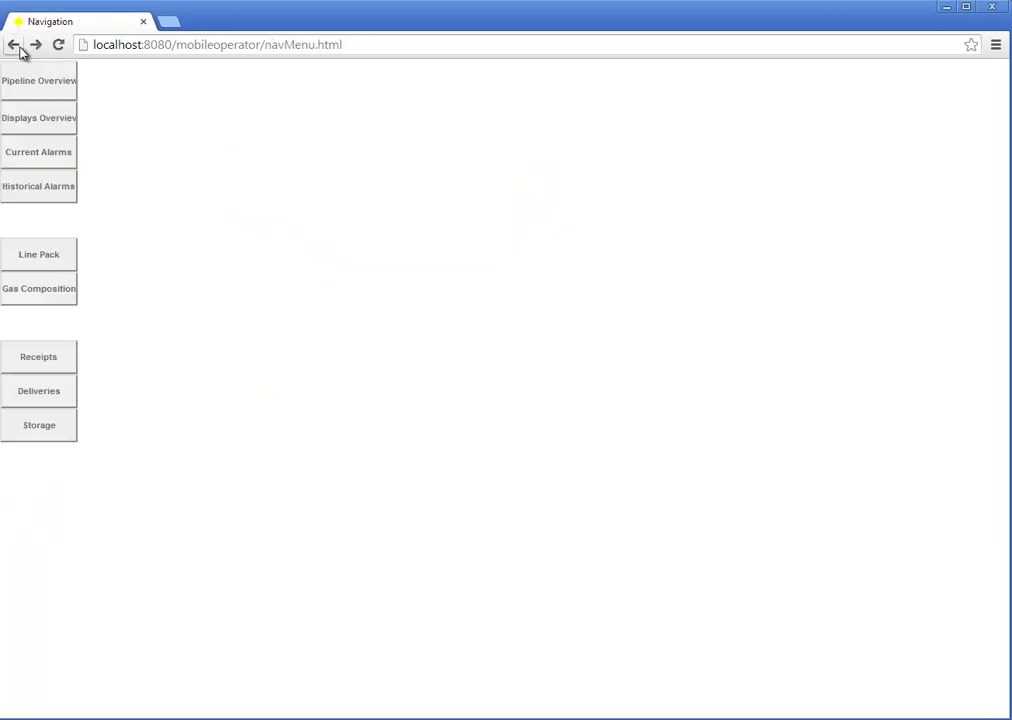
click(51, 264)
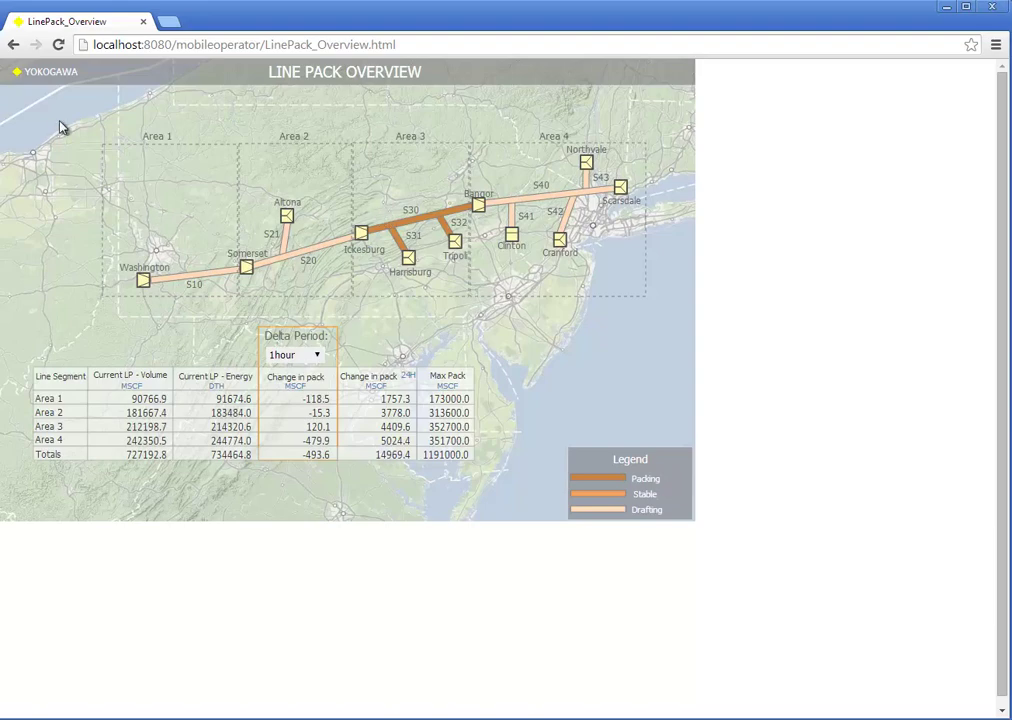
click(13, 45)
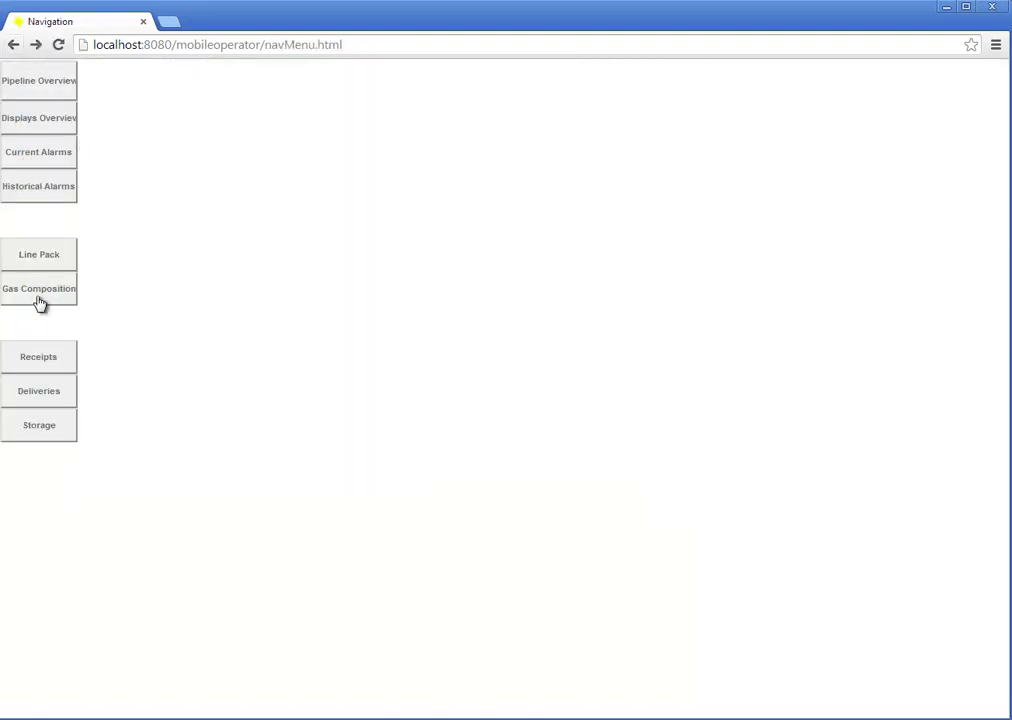
click(39, 299)
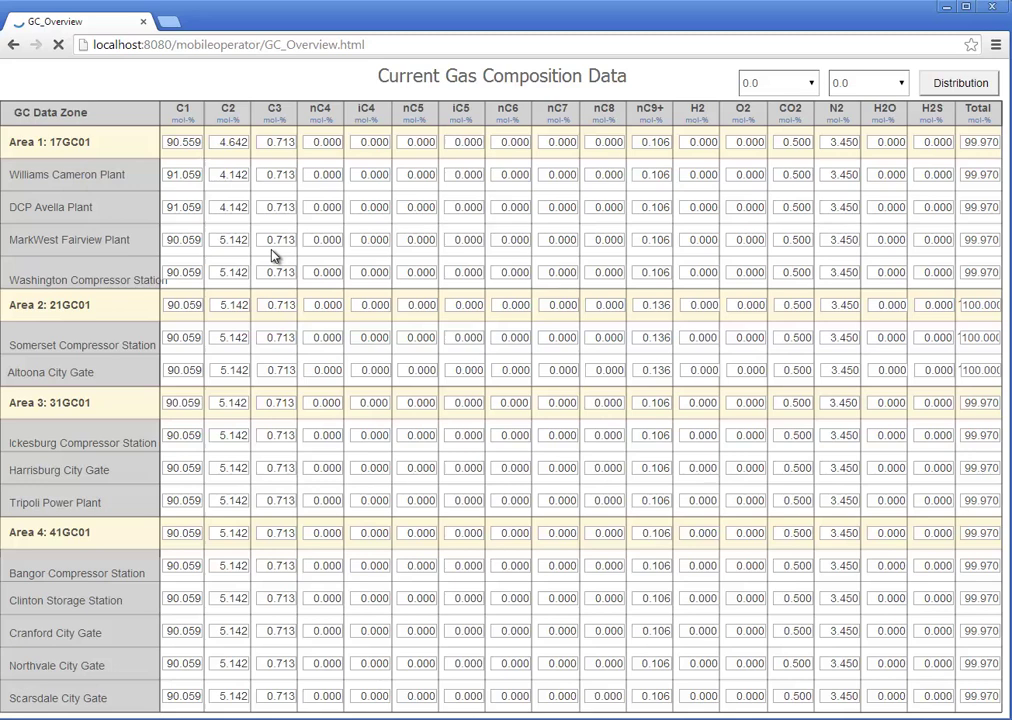
View the Receipts, Deliveries and Clinton Storage overviews in turn, returning to the menu after each.
click(13, 45)
click(54, 362)
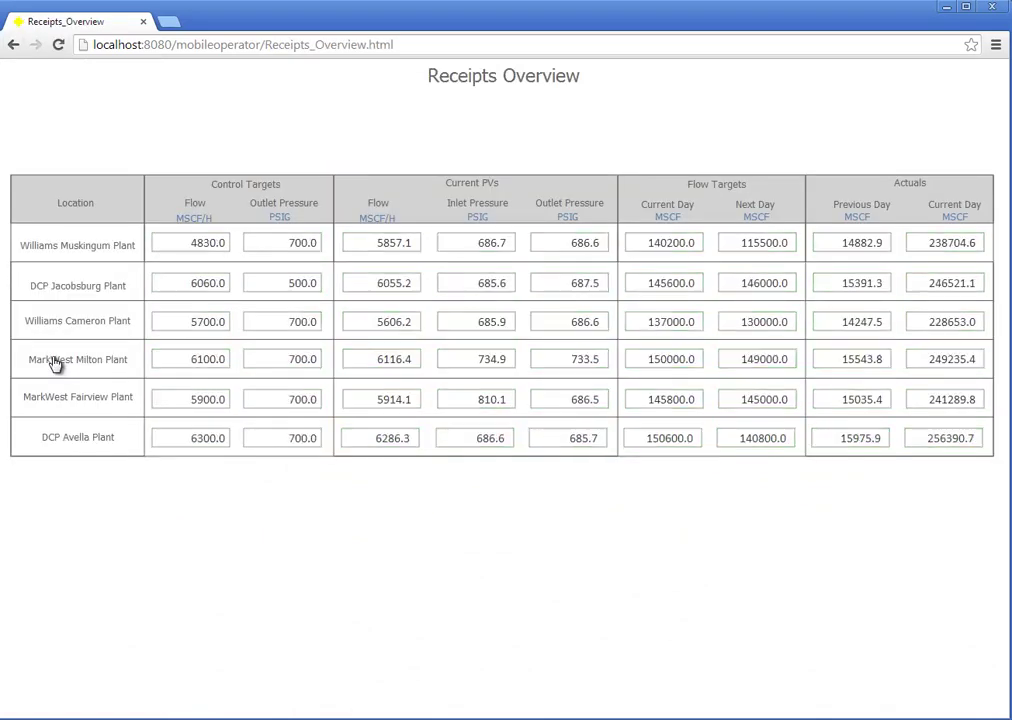
click(12, 45)
click(52, 401)
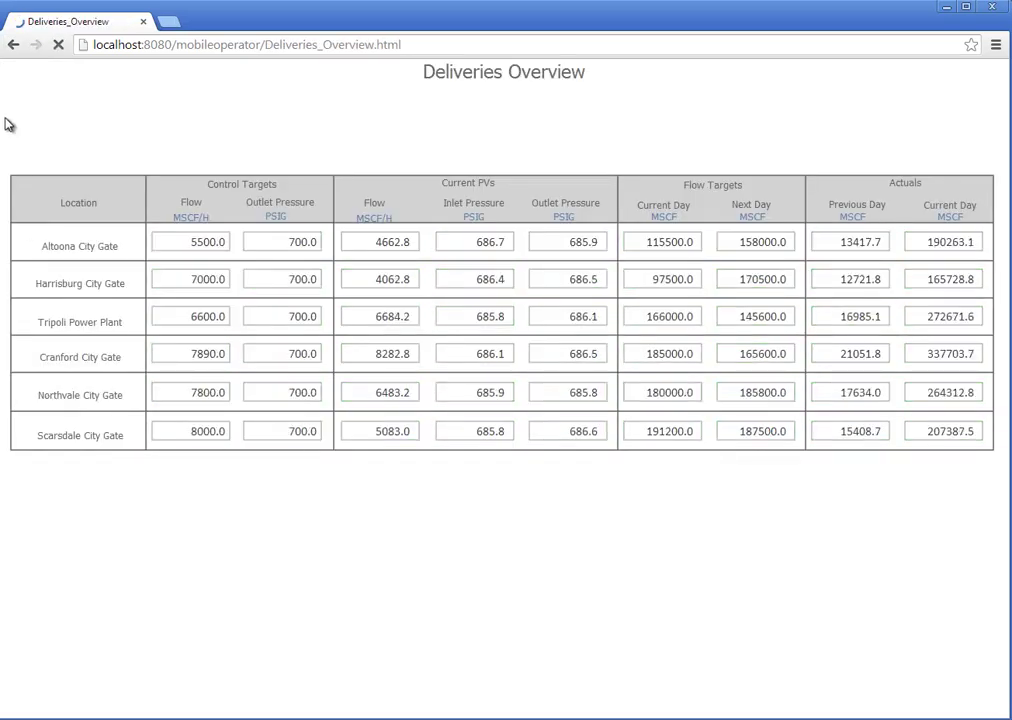
click(13, 45)
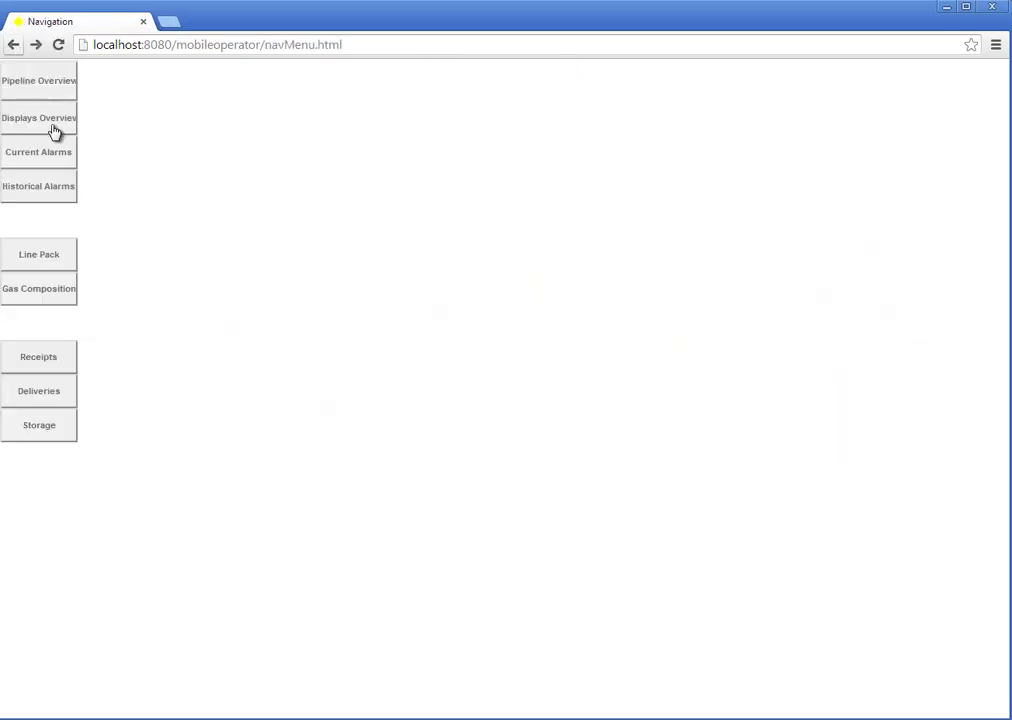
click(64, 429)
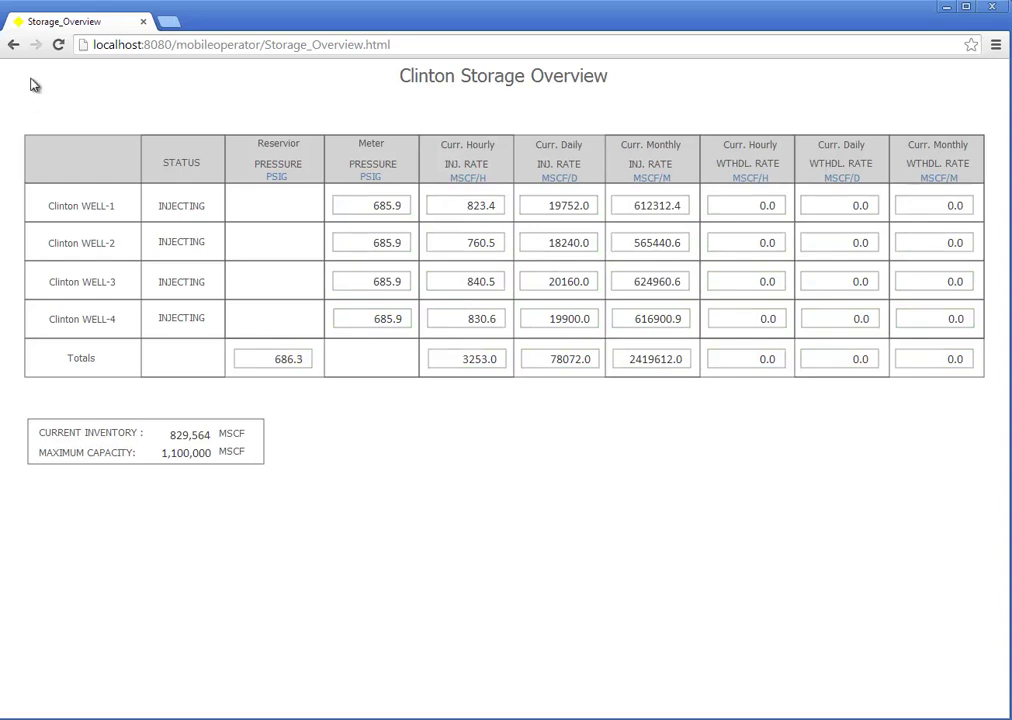
click(15, 45)
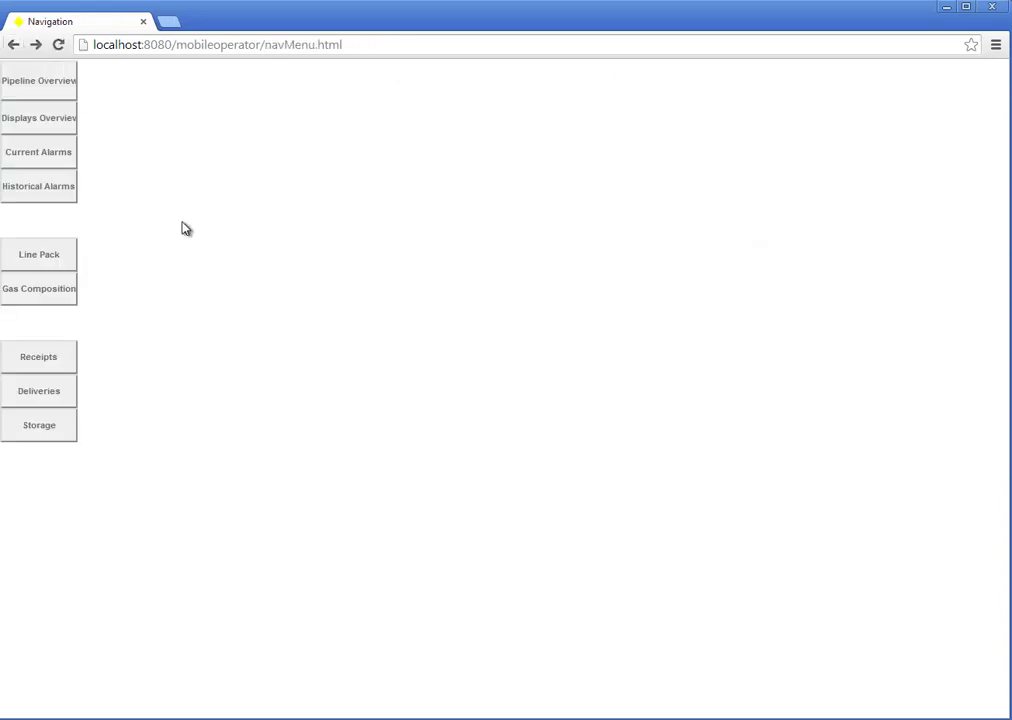